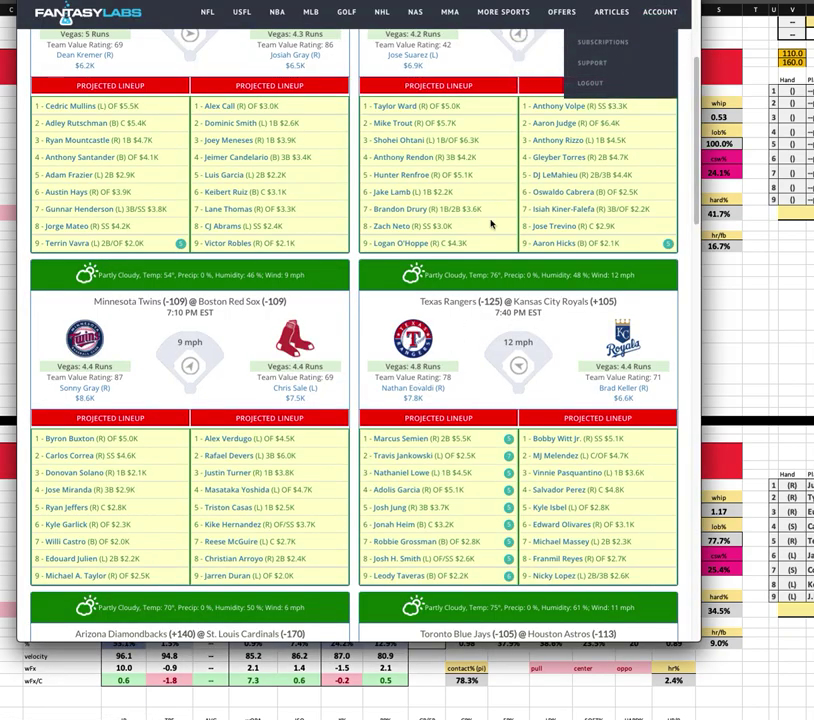
Examine the Milwaukee Brewers' projected lineup against Seattle, highlighting William Contreras, Brian Anderson, Brice Turang, Mike Brosseau and Joey Wiemer in turn.
scroll(345, 380, down, 5)
scroll(451, 410, down, 3)
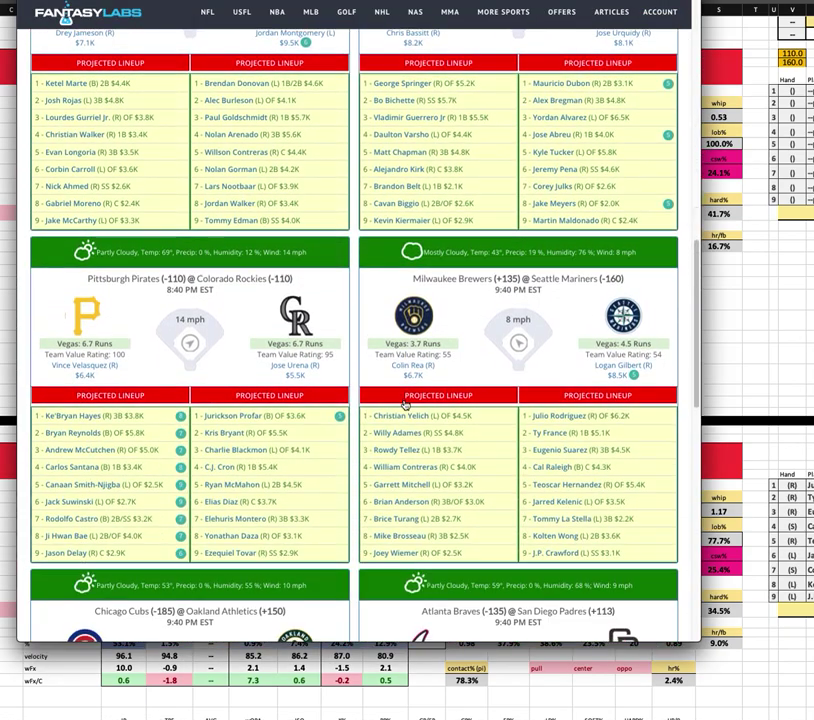
drag(478, 465, 373, 465)
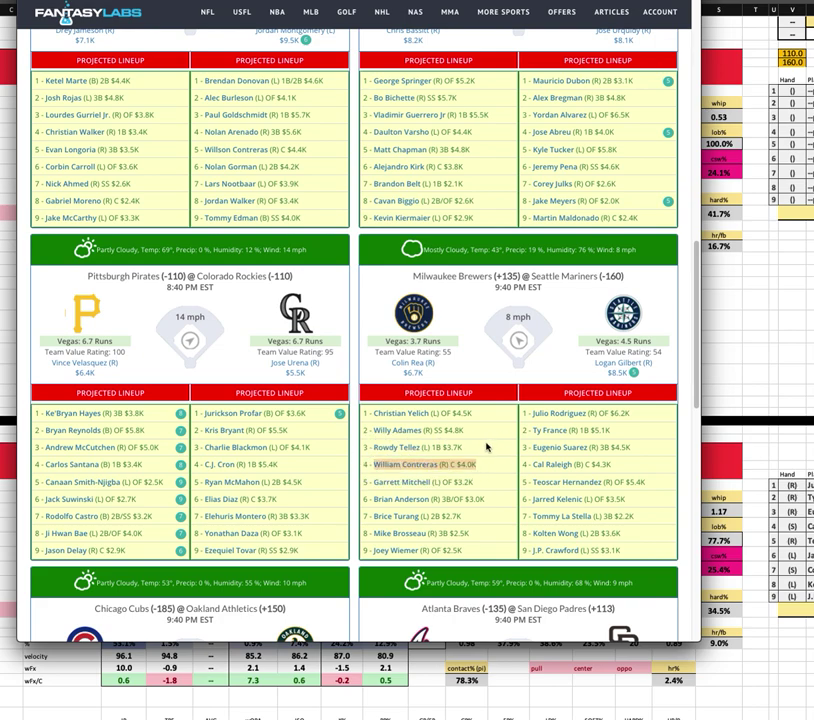
drag(486, 499, 370, 499)
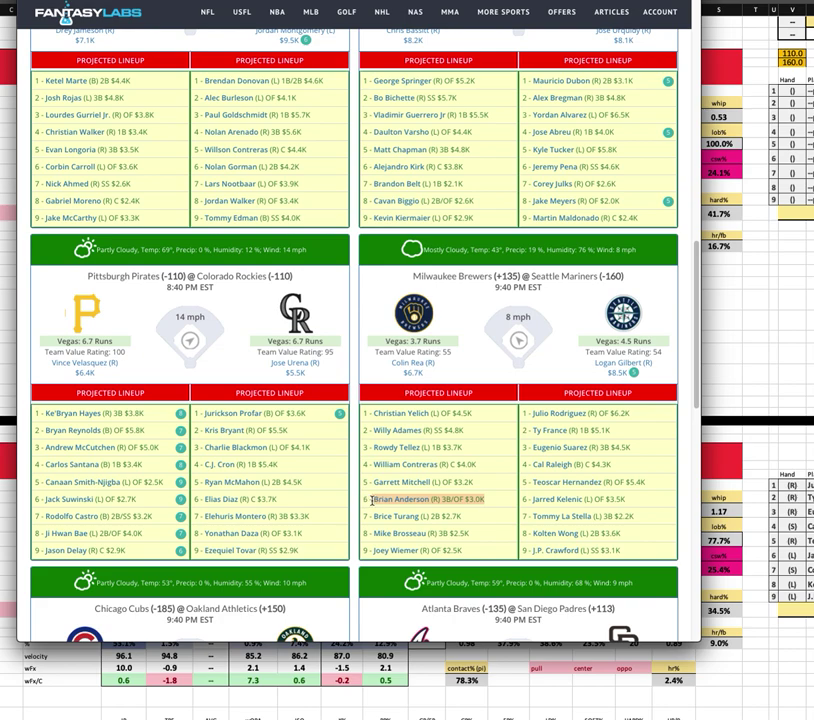
click(473, 516)
drag(473, 516, 370, 516)
drag(470, 533, 383, 533)
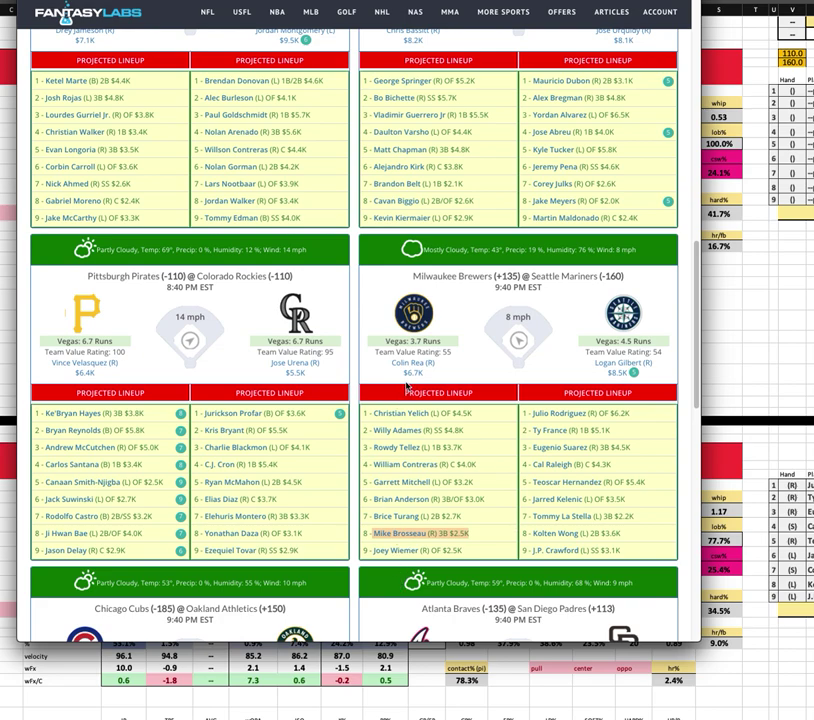
drag(463, 551, 377, 552)
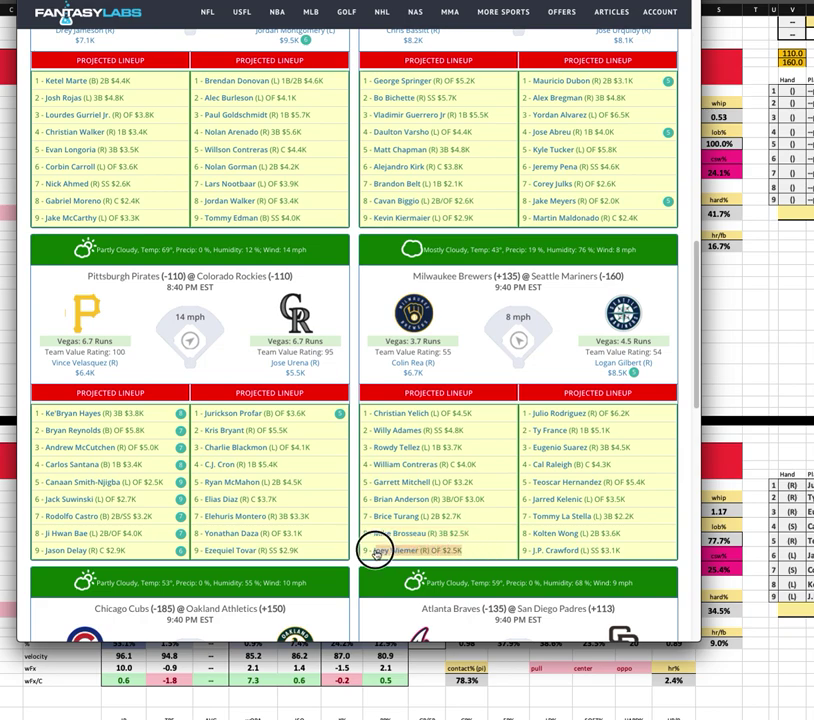
Highlight the Brewers' left-handed hitters Christian Yelich, Rowdy Tellez and Garrett Mitchell in the projected lineup.
drag(421, 413, 470, 413)
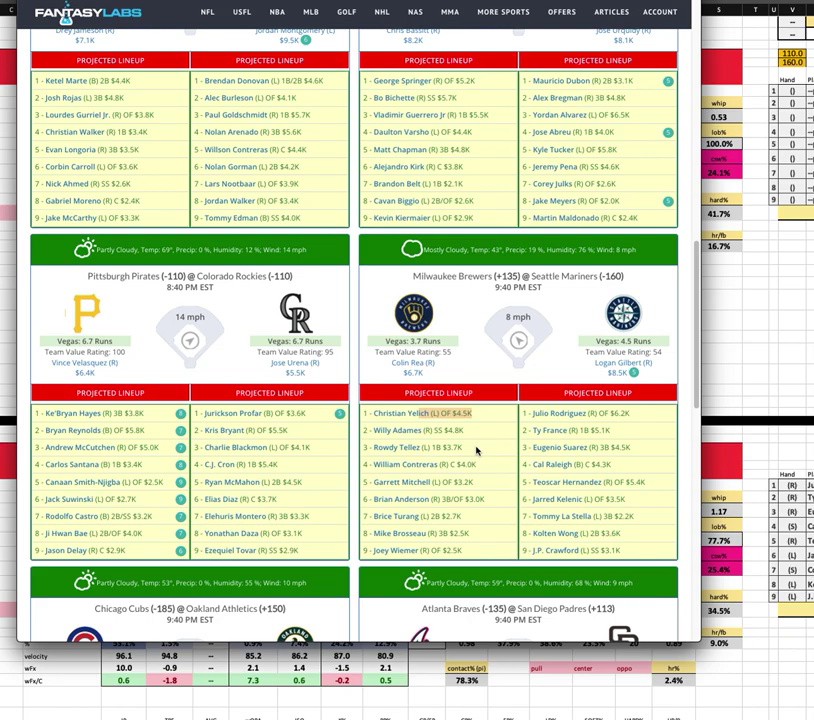
drag(476, 451, 370, 446)
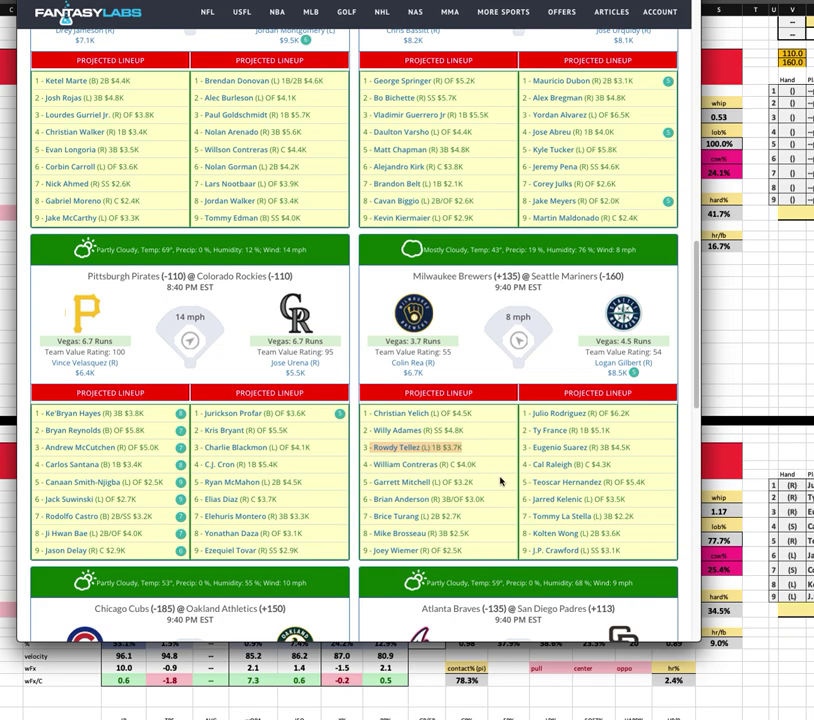
drag(475, 482, 358, 482)
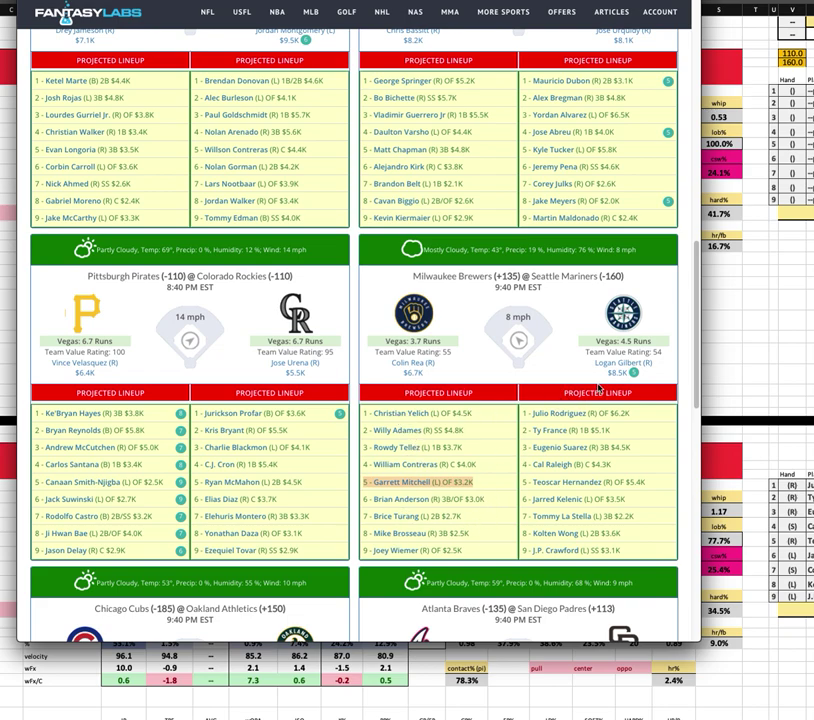
Switch to the Excel matchup workbook and examine Logan Gilbert's hard-contact splits against left- and right-handed hitters and his salary.
click(760, 362)
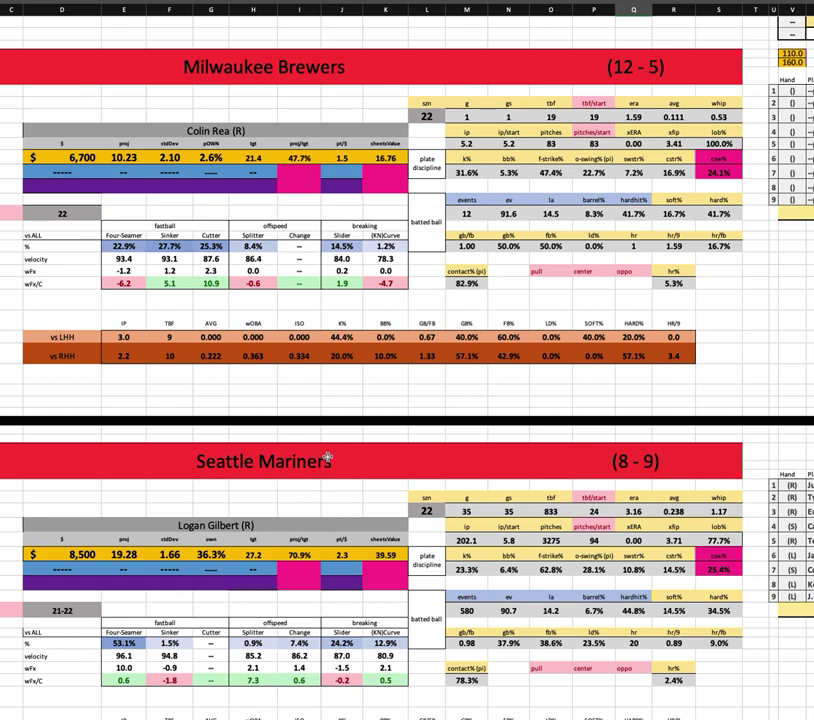
scroll(326, 455, down, 5)
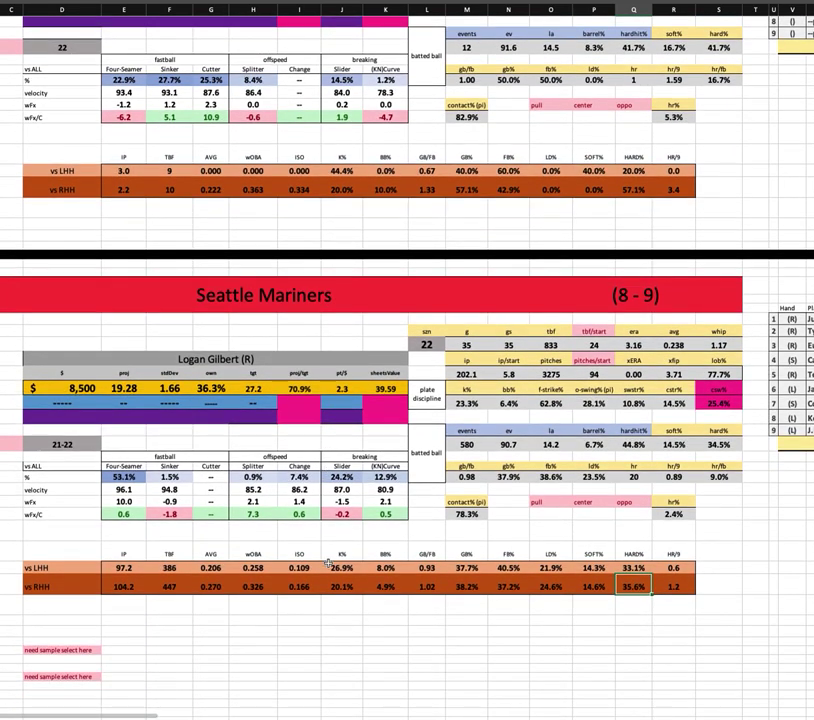
mouse_move(640, 651)
mouse_down()
mouse_move(620, 649)
mouse_move(652, 614)
mouse_up()
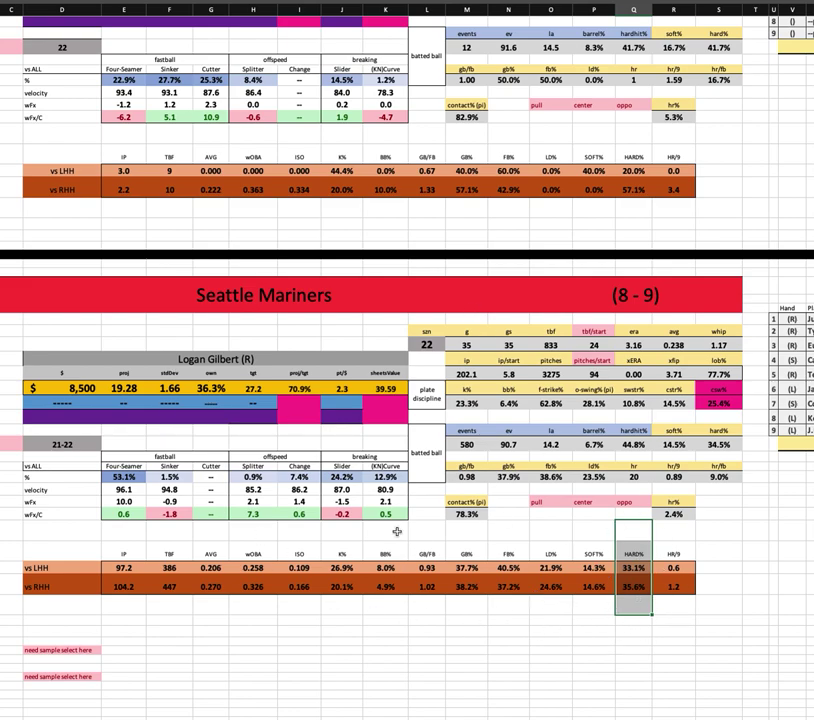
click(82, 345)
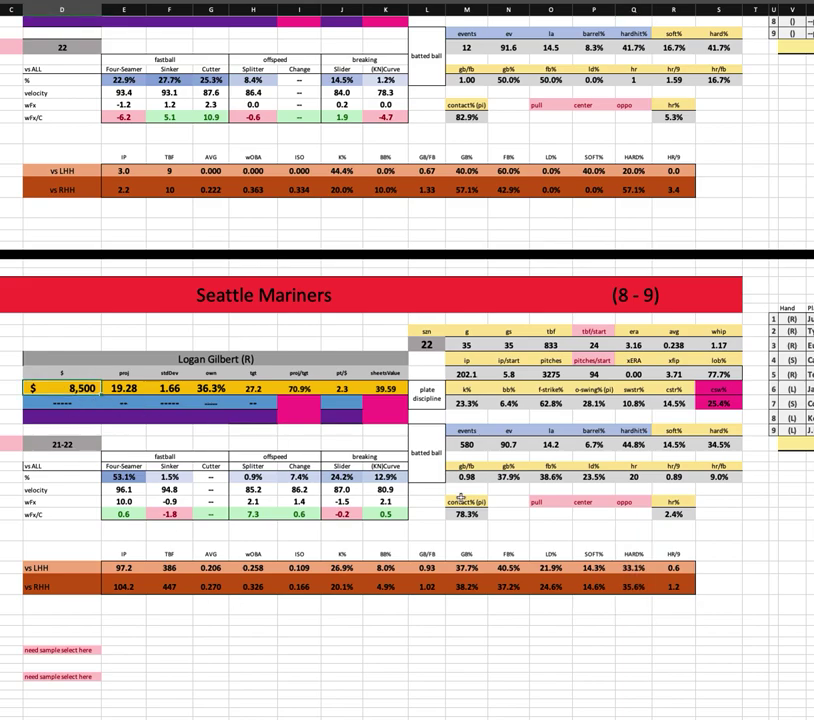
scroll(454, 494, up, 2)
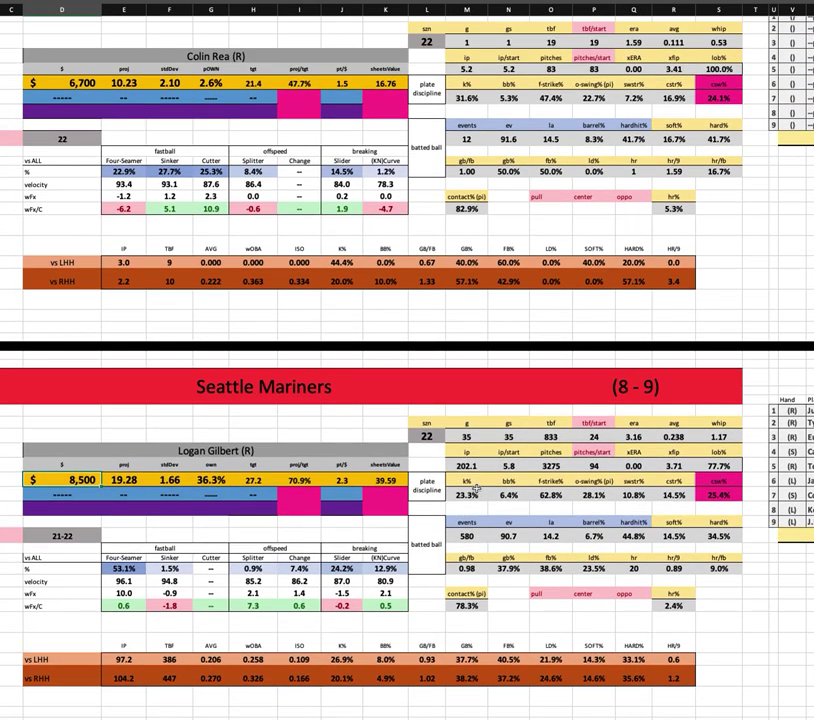
Examine the Milwaukee Brewers' team batting stats against right-handed pitching, including walk rate, wOBA, line-drive rate and hard-hit rate.
scroll(560, 420, up, 3)
scroll(594, 434, right, 2)
scroll(594, 434, right, 1)
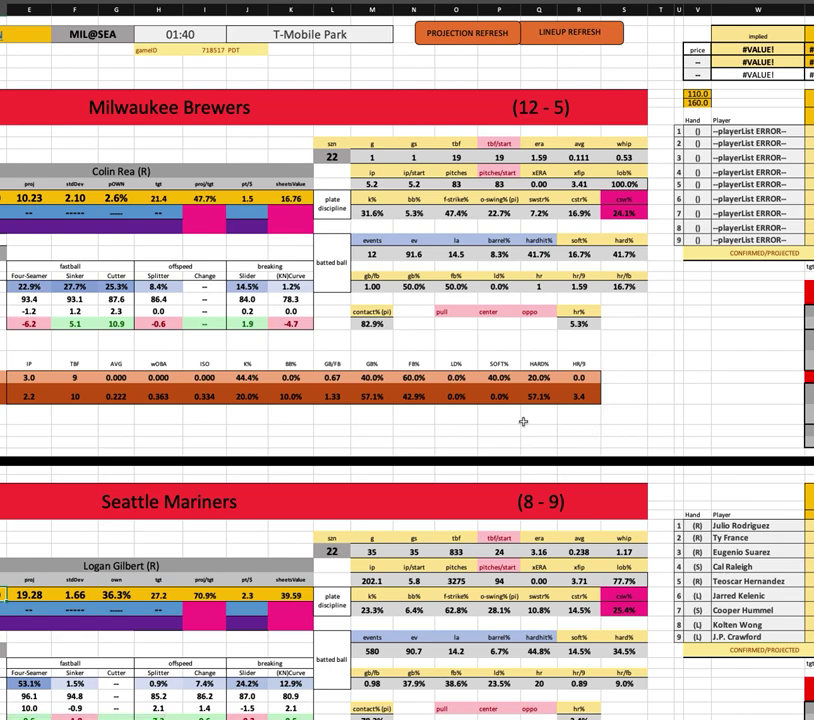
scroll(518, 292, right, 5)
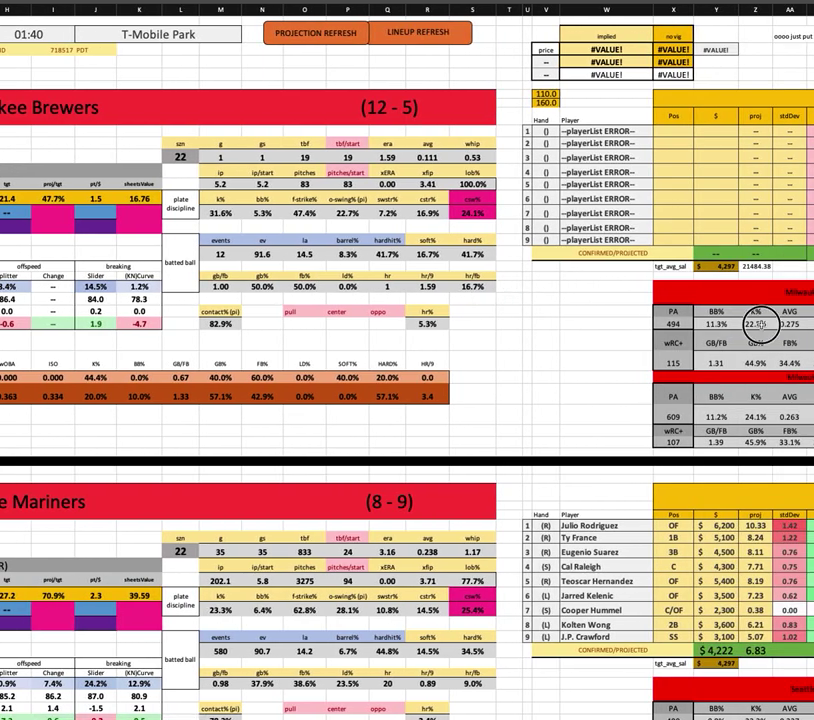
scroll(717, 386, right, 1)
scroll(717, 386, right, 1)
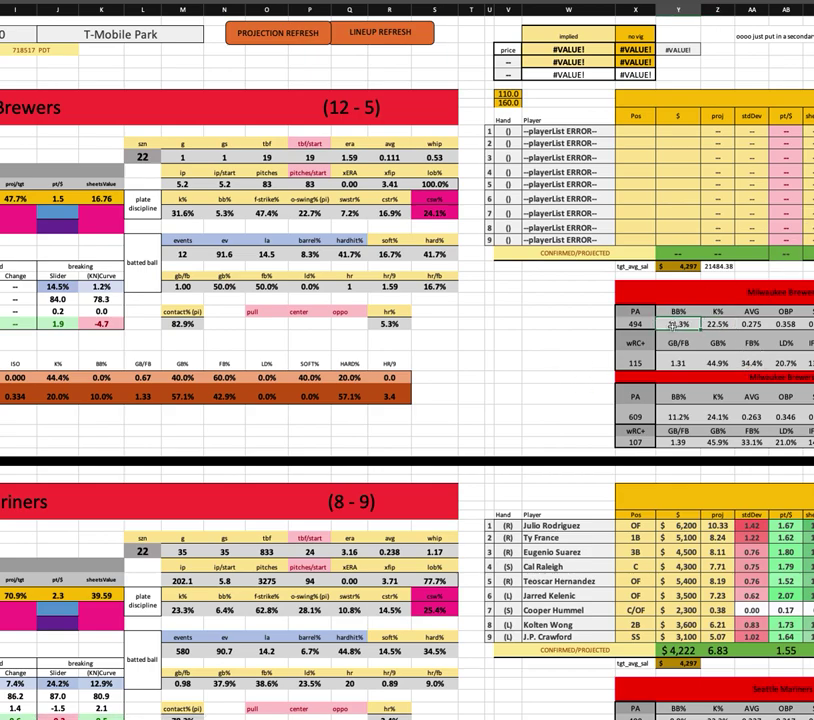
scroll(673, 356, right, 4)
scroll(673, 356, right, 1)
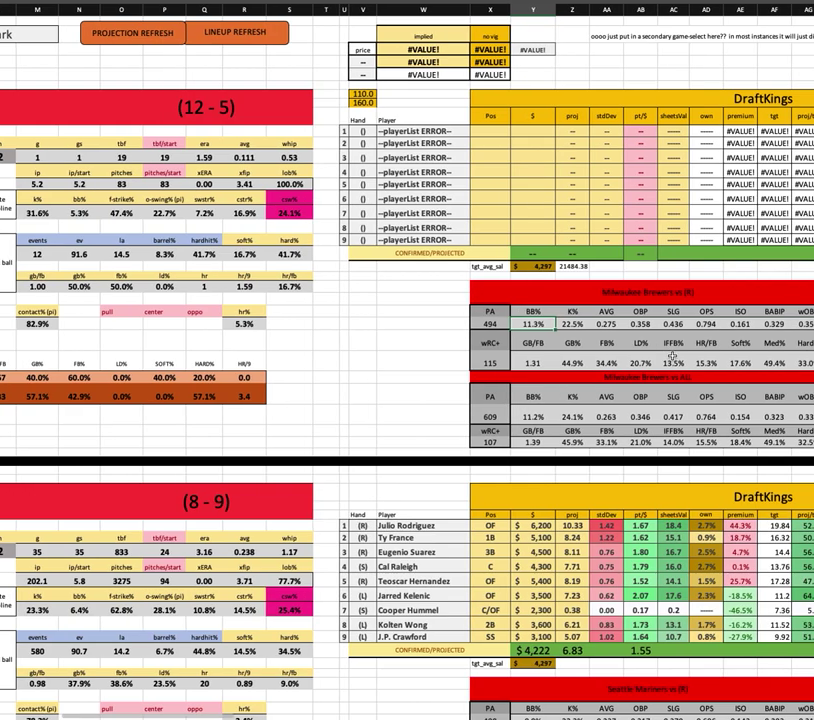
click(755, 323)
click(805, 324)
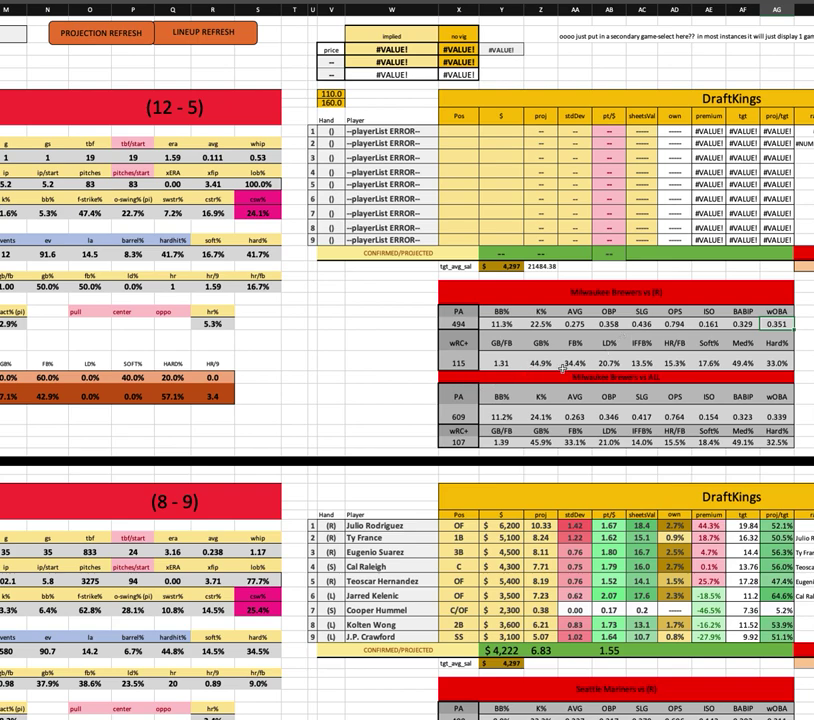
click(616, 362)
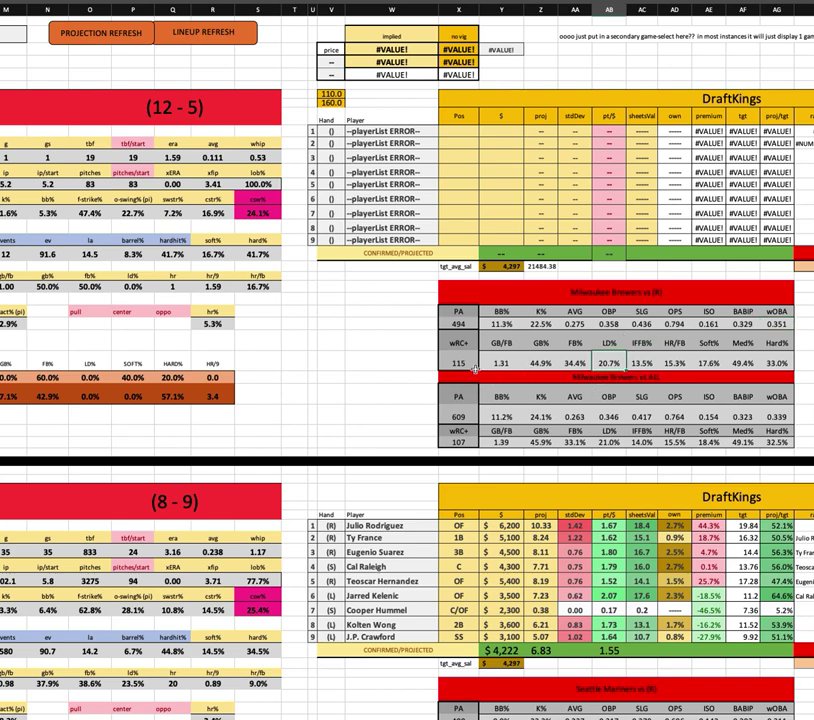
click(778, 363)
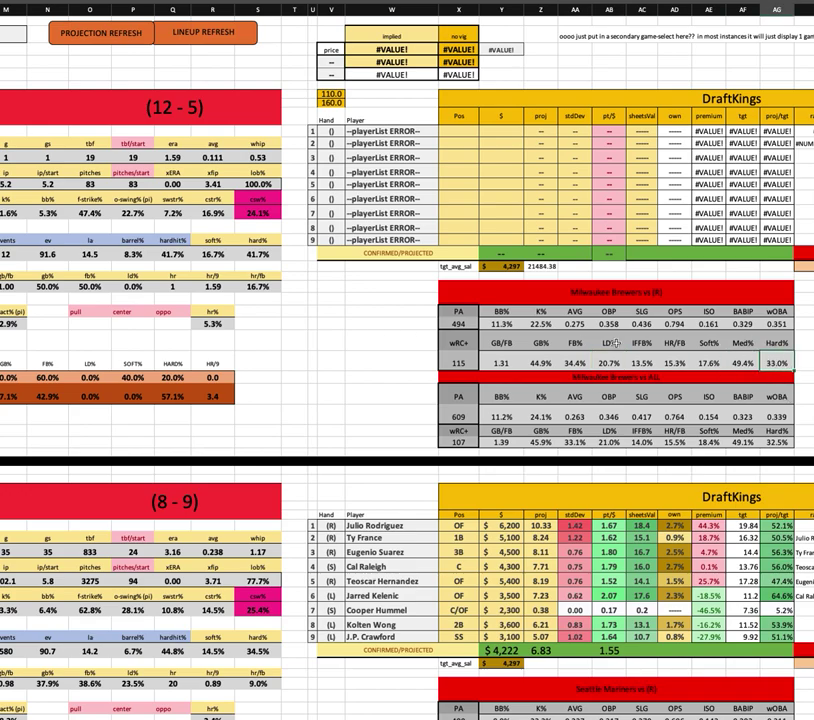
Return to the starting pitcher data and check Logan Gilbert's projected ownership.
scroll(174, 362, left, 2)
scroll(174, 362, left, 5)
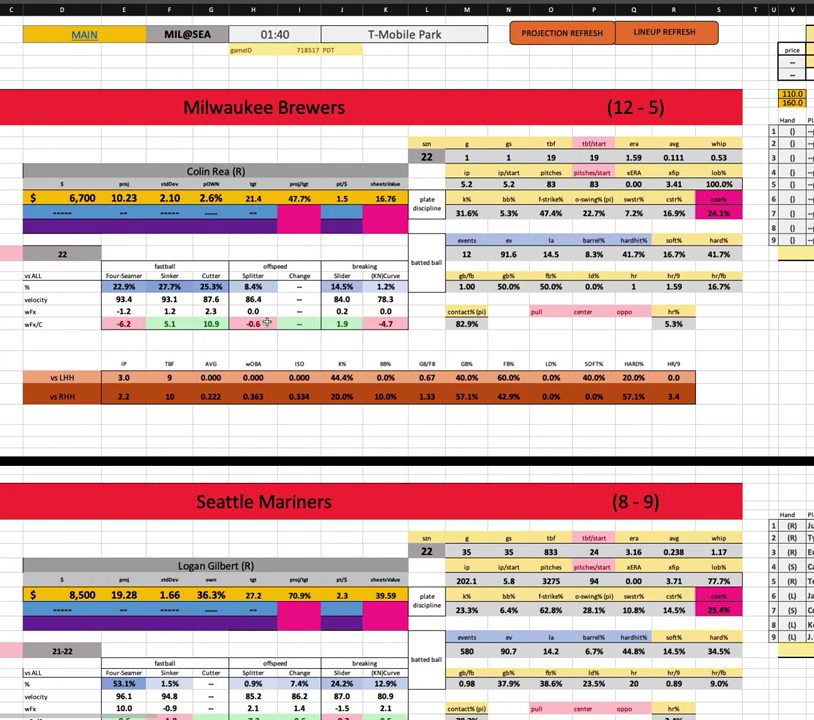
scroll(287, 376, down, 1)
scroll(287, 376, down, 3)
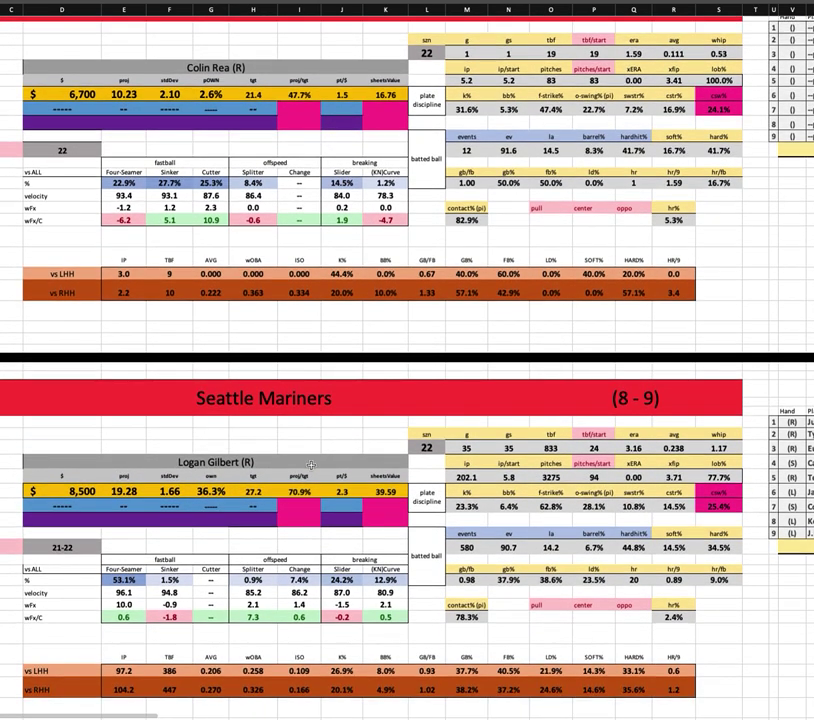
click(211, 491)
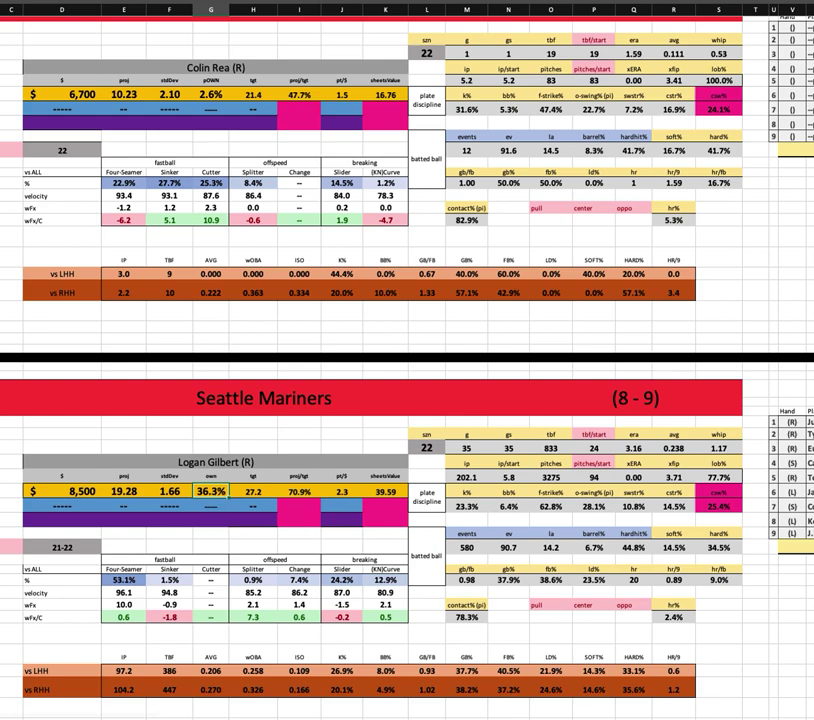
Change the selected game on the matchup sheet to ATL@SD.
scroll(190, 449, up, 1)
scroll(190, 449, up, 4)
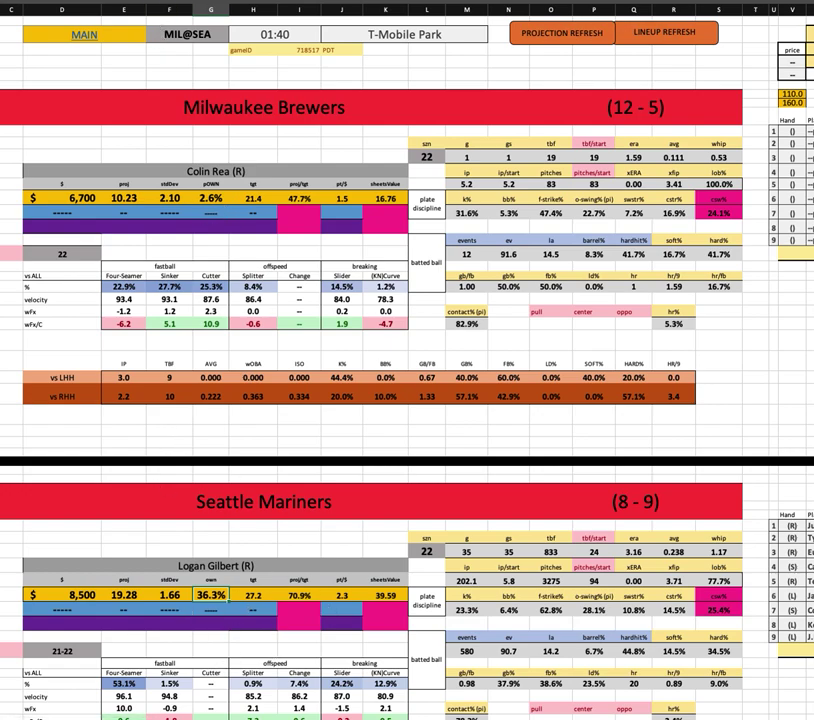
click(200, 38)
click(234, 35)
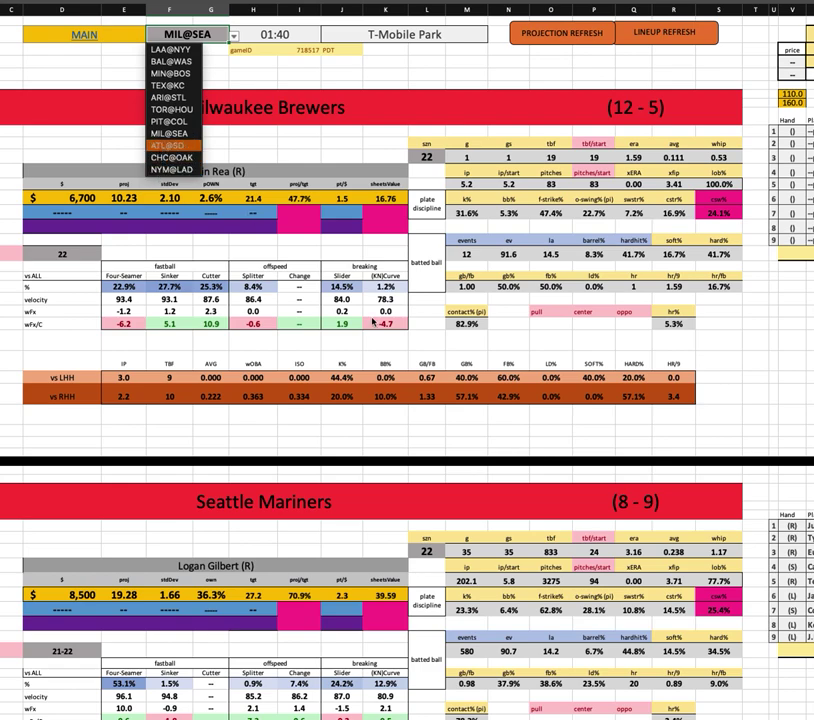
key(Return)
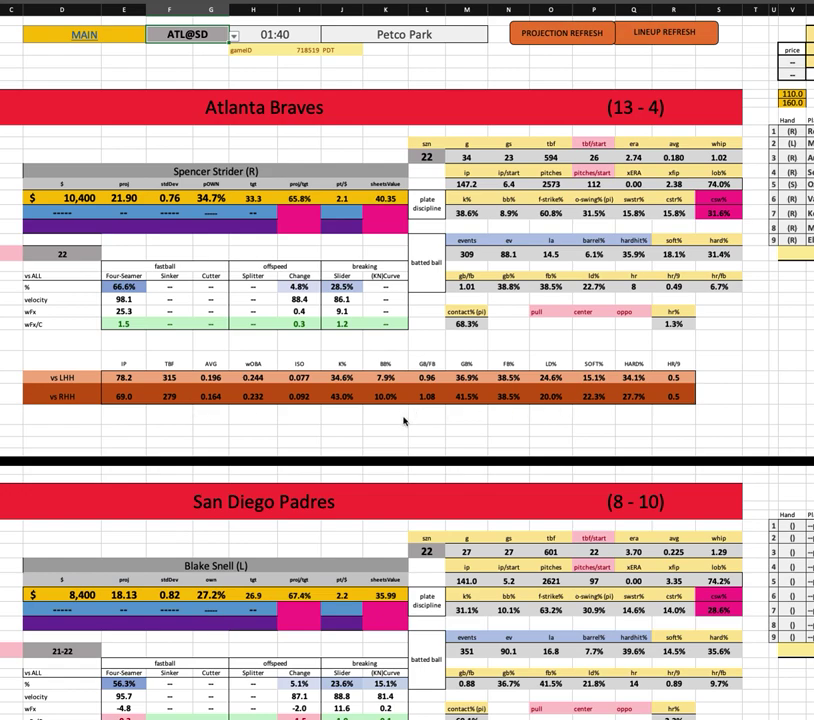
Examine the pitch mix, batted-ball data and handedness splits of Spencer Strider and Blake Snell for the Atlanta at San Diego game.
scroll(400, 287, down, 1)
scroll(400, 287, down, 3)
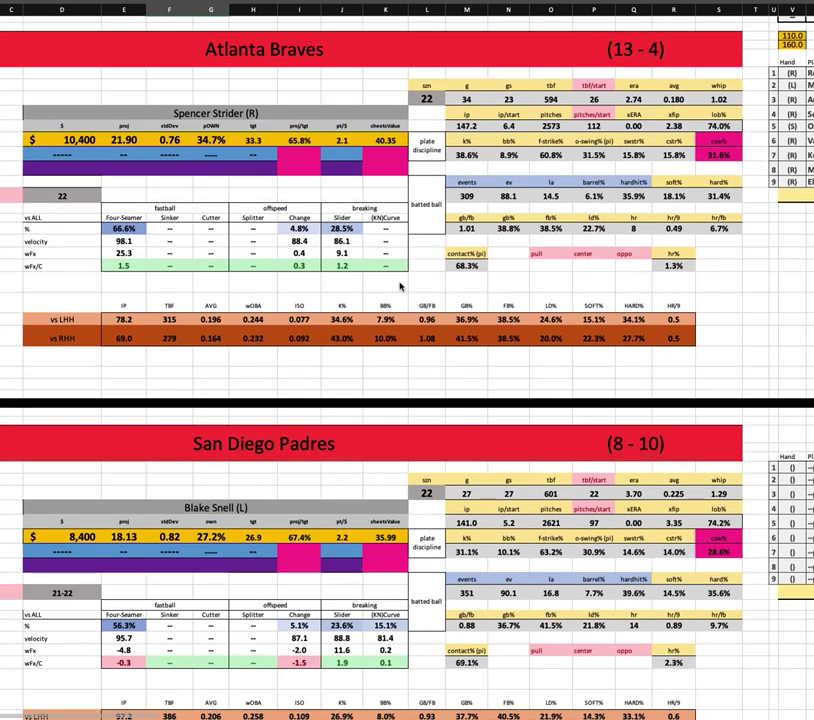
scroll(400, 287, down, 10)
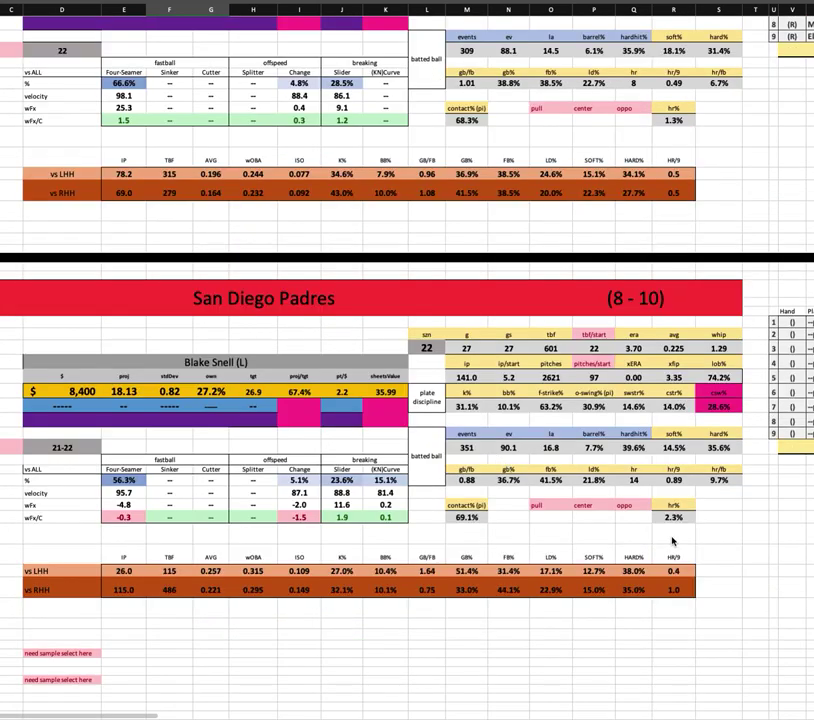
scroll(672, 543, right, 3)
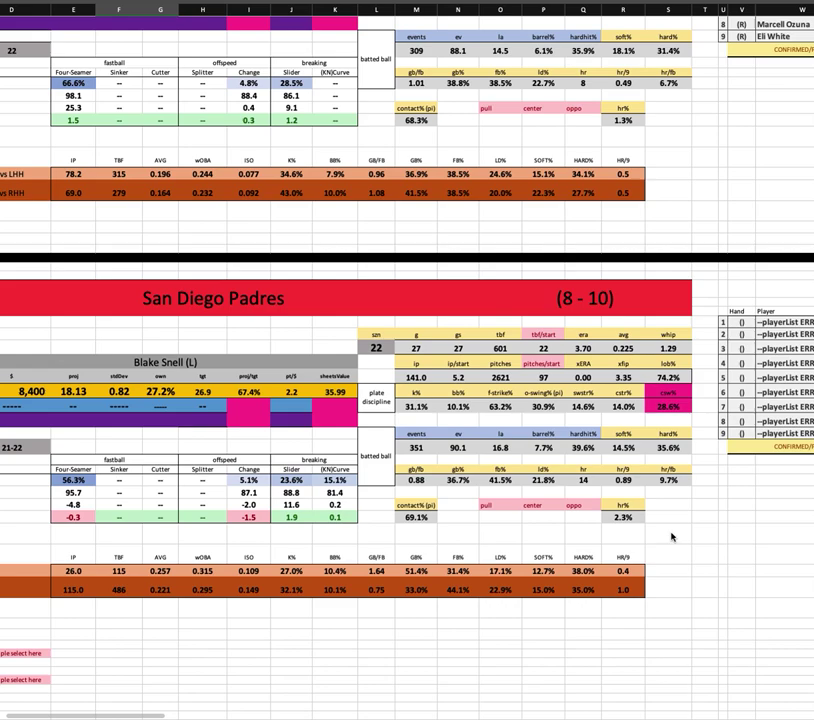
scroll(672, 537, right, 1)
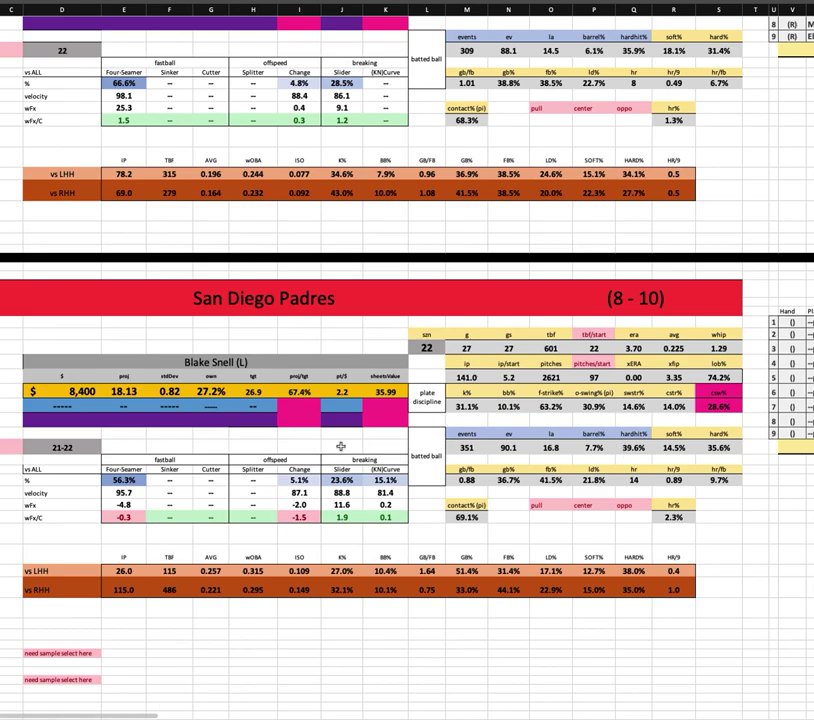
scroll(353, 221, up, 5)
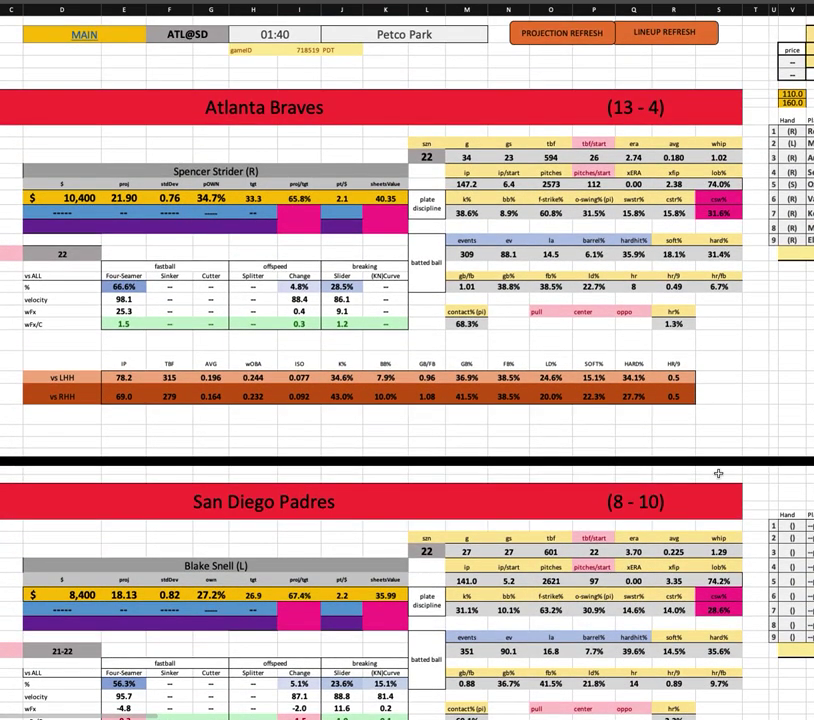